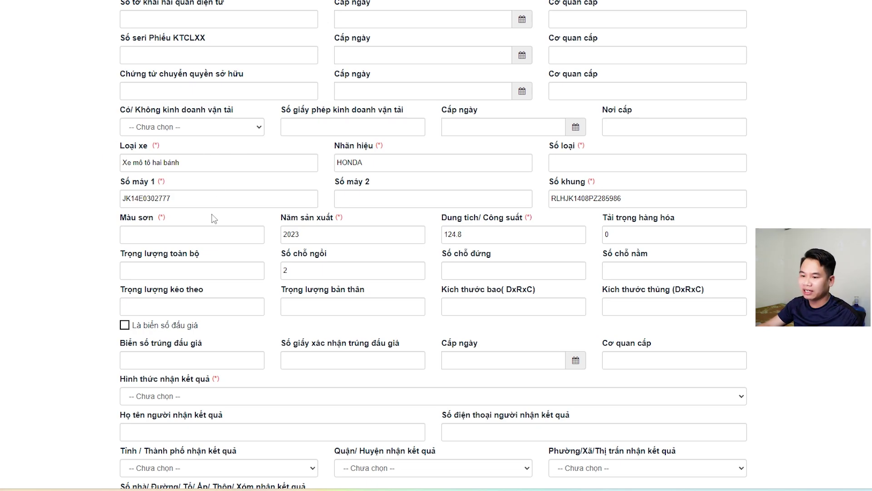
# Fill in the vehicle details with model number (Số loại) JK140AIRBLADE and paint colour (Màu sơn) ĐEN VÀNG
pyautogui.scroll(-1, 211, 218)
pyautogui.scroll(1, 206, 213)
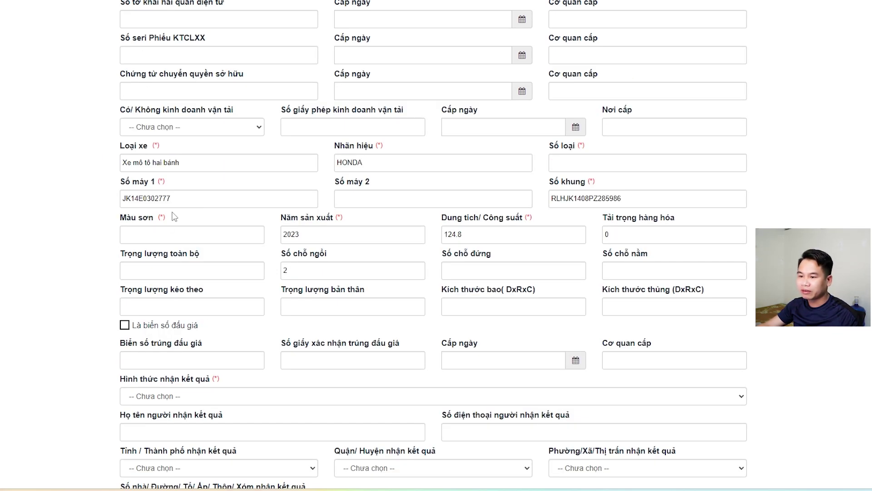
pyautogui.scroll(1, 181, 120)
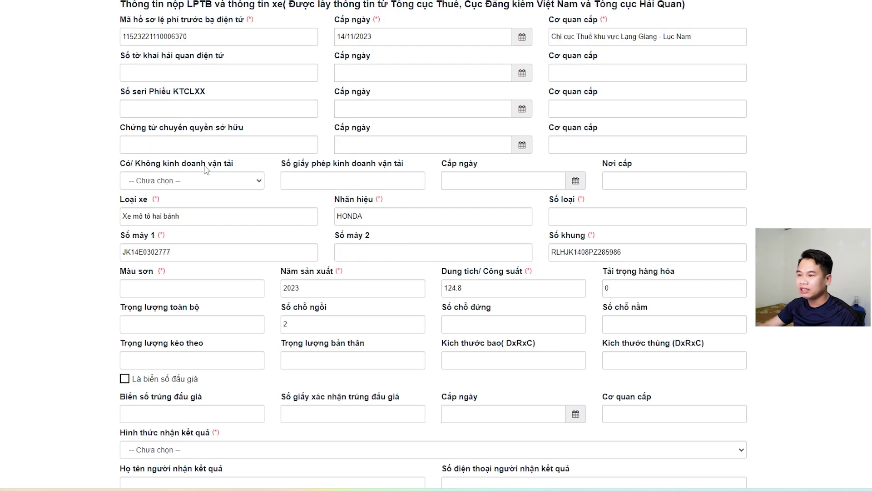
pyautogui.scroll(1, 230, 161)
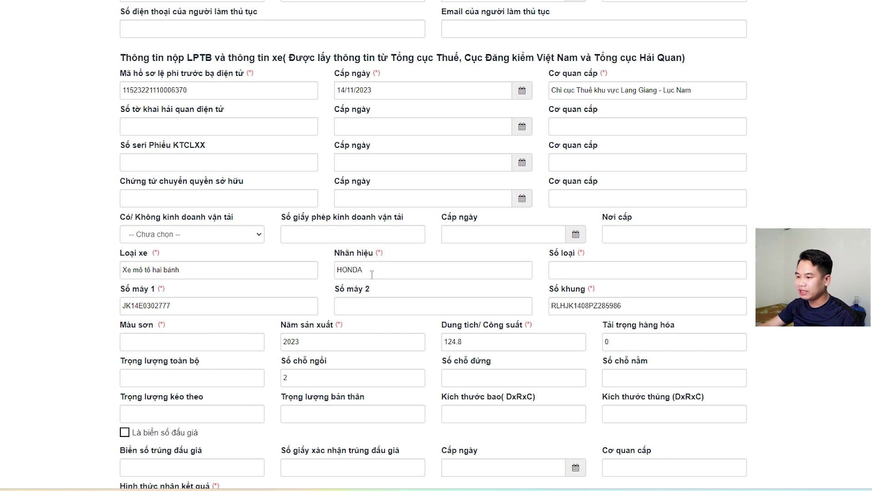
pyautogui.click(570, 271)
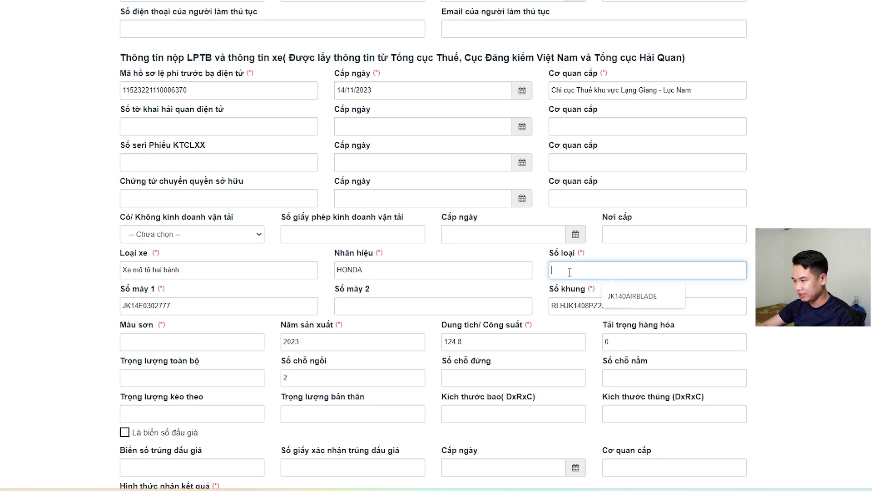
pyautogui.click(623, 298)
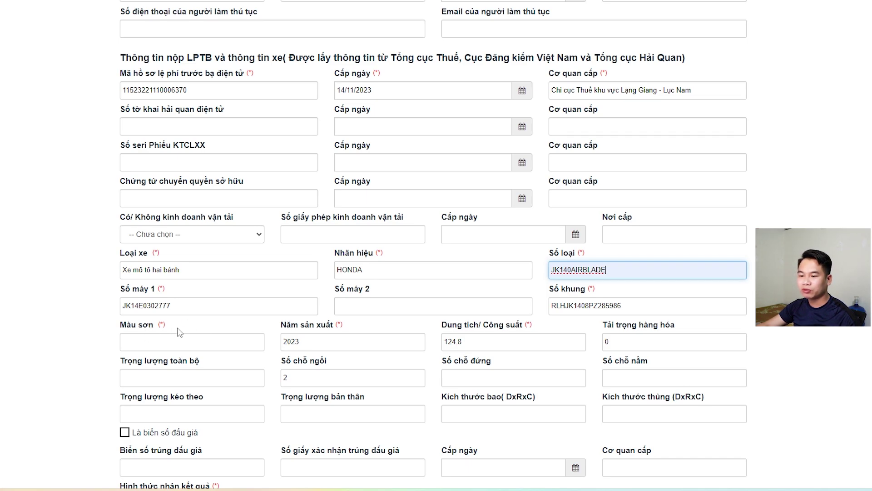
pyautogui.click(156, 341)
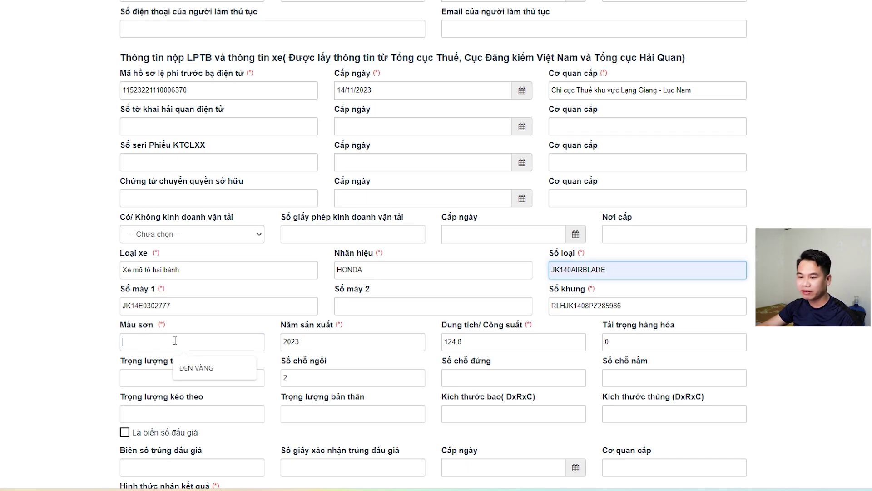
pyautogui.click(201, 368)
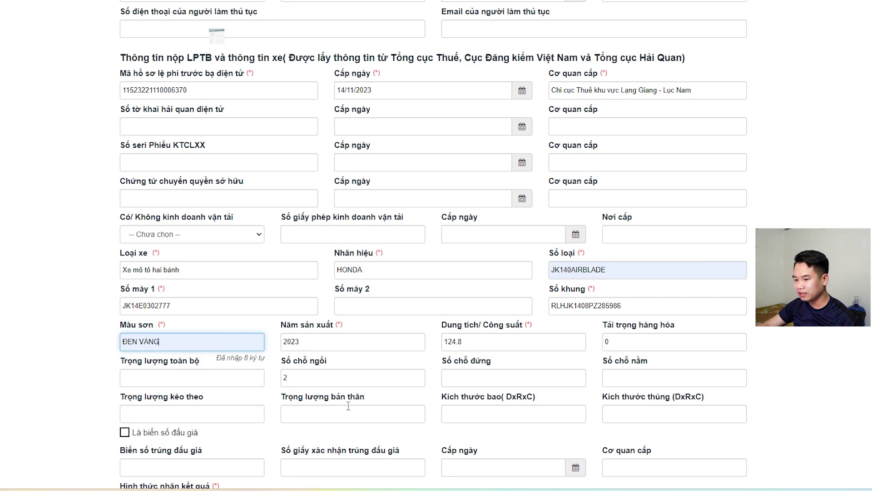
# Set the result delivery method to "Đến cơ quan giải quyết để nhận kết quả" and continue to the dossier documents page
pyautogui.scroll(-5, 370, 410)
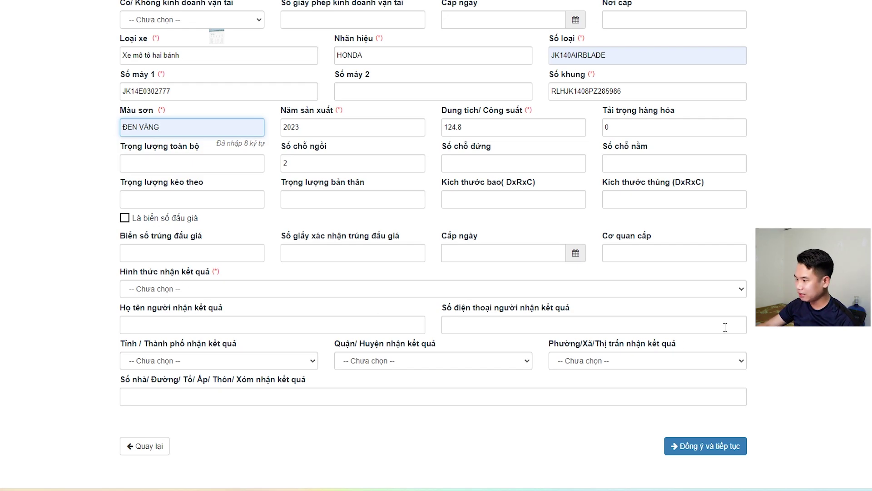
pyautogui.click(740, 290)
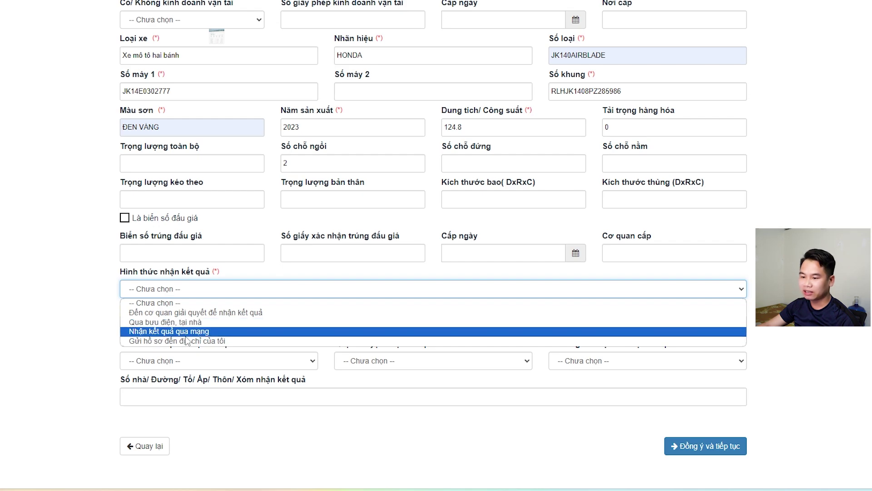
pyautogui.click(226, 317)
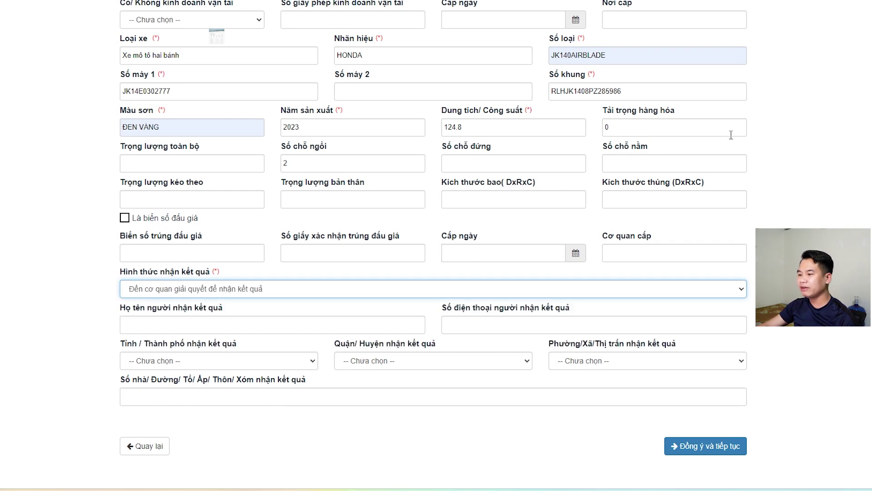
pyautogui.scroll(8, 435, 267)
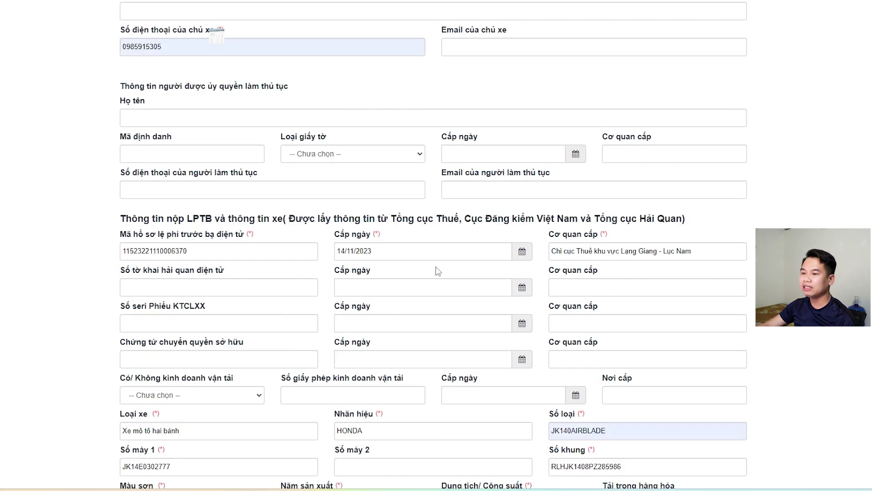
pyautogui.scroll(-2, 436, 266)
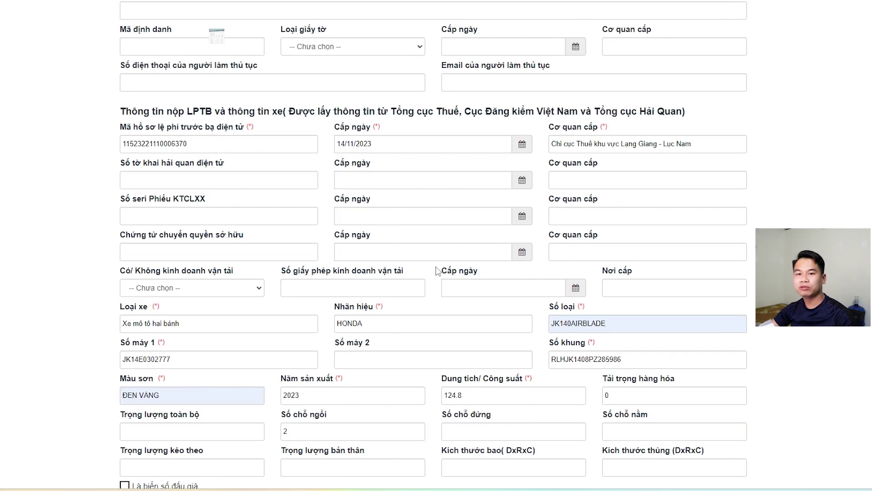
pyautogui.scroll(-7, 545, 341)
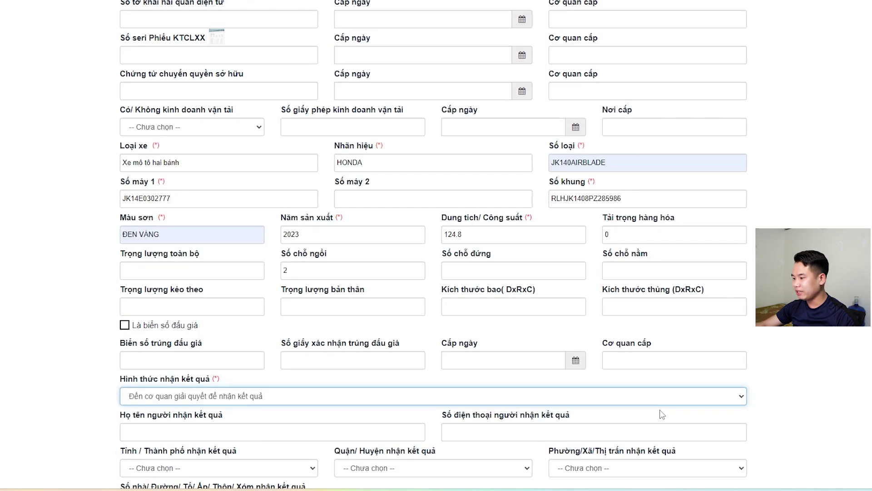
pyautogui.click(690, 398)
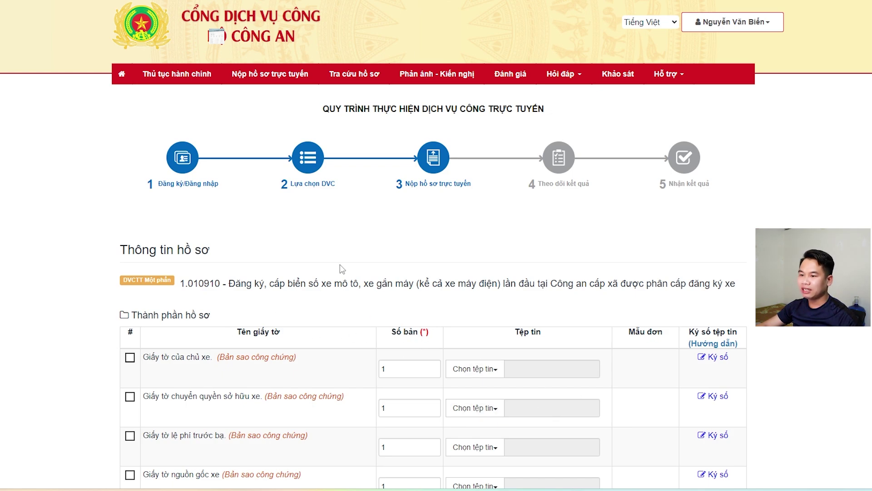
# Include all four dossier documents: owner's papers, ownership transfer papers, registration fee papers and vehicle origin papers
pyautogui.scroll(-1, 365, 336)
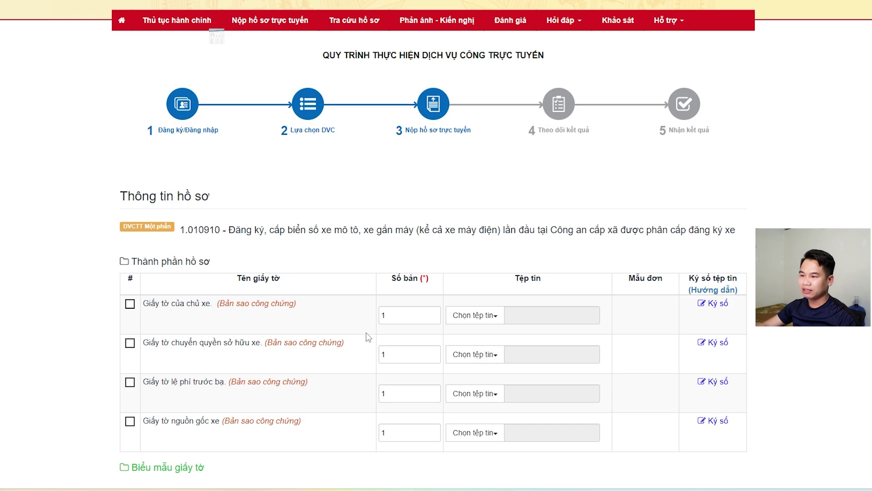
pyautogui.scroll(-1, 366, 337)
pyautogui.scroll(-1, 178, 312)
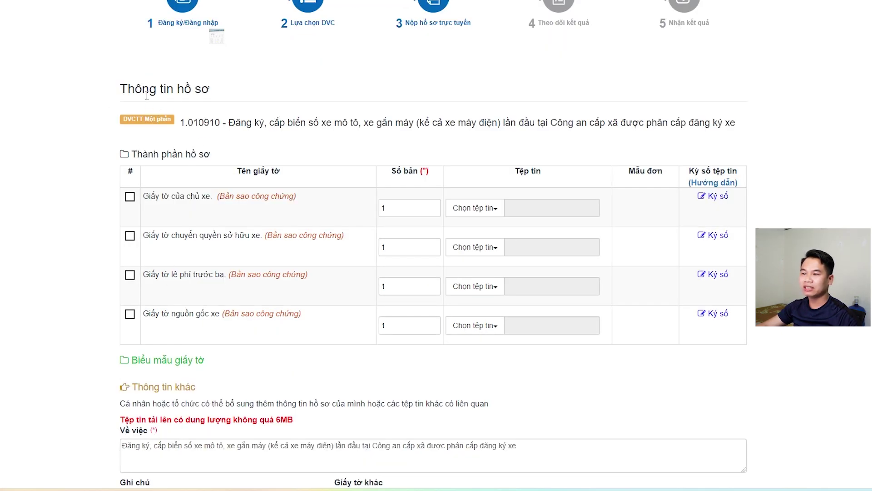
pyautogui.click(129, 196)
pyautogui.click(130, 235)
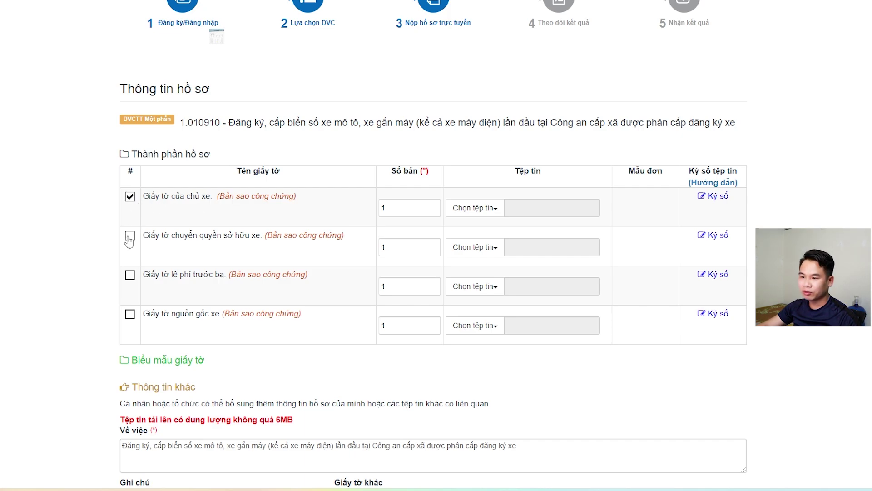
pyautogui.click(130, 275)
pyautogui.click(130, 314)
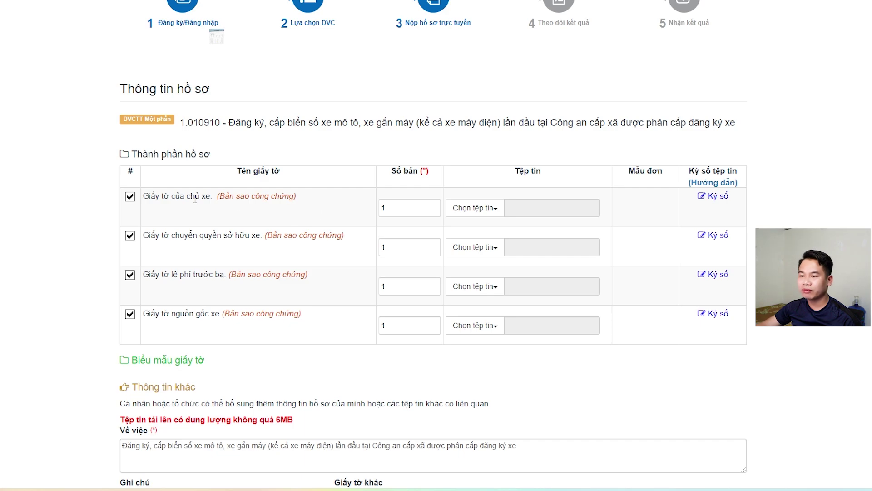
pyautogui.click(493, 211)
pyautogui.click(492, 242)
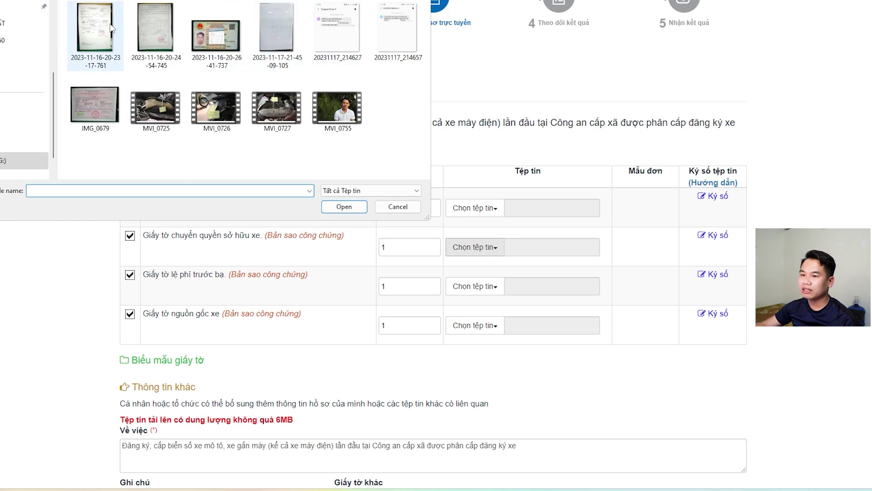
pyautogui.click(221, 48)
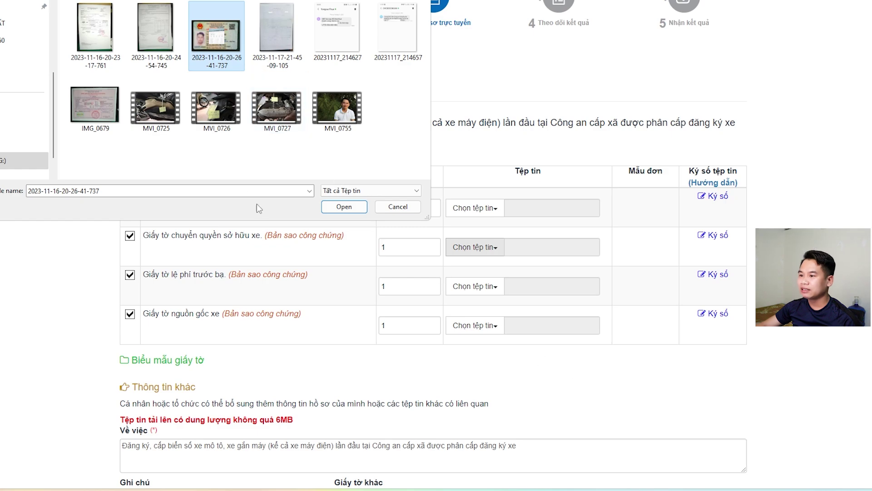
pyautogui.click(346, 207)
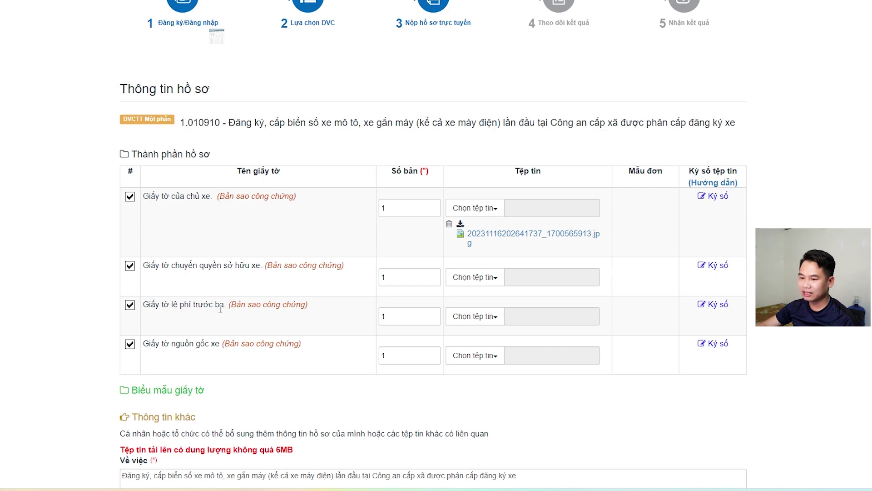
pyautogui.click(496, 283)
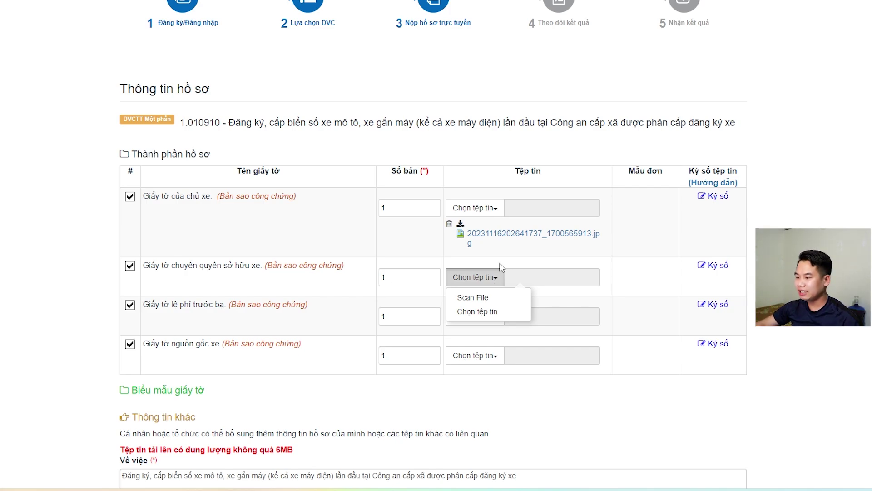
pyautogui.click(484, 316)
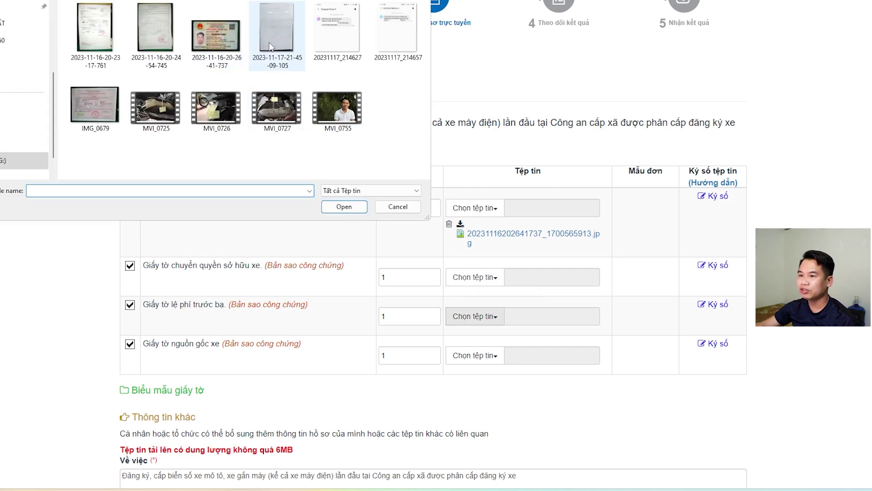
pyautogui.click(149, 28)
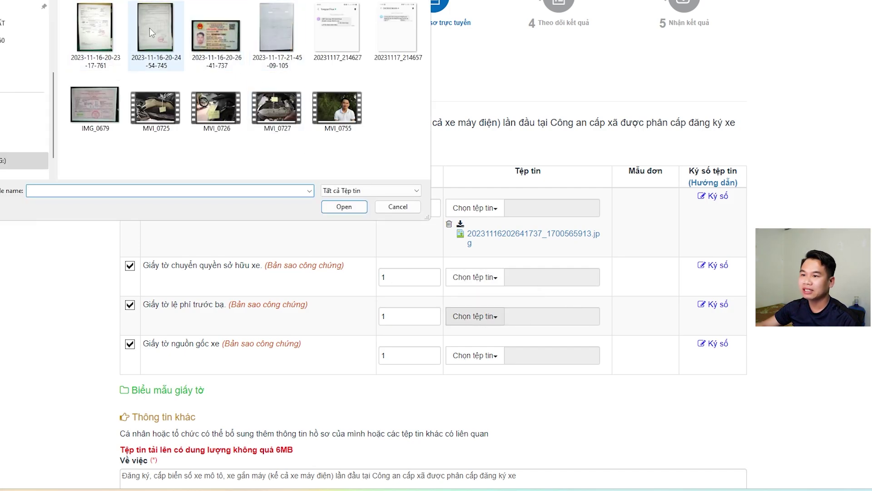
pyautogui.click(344, 206)
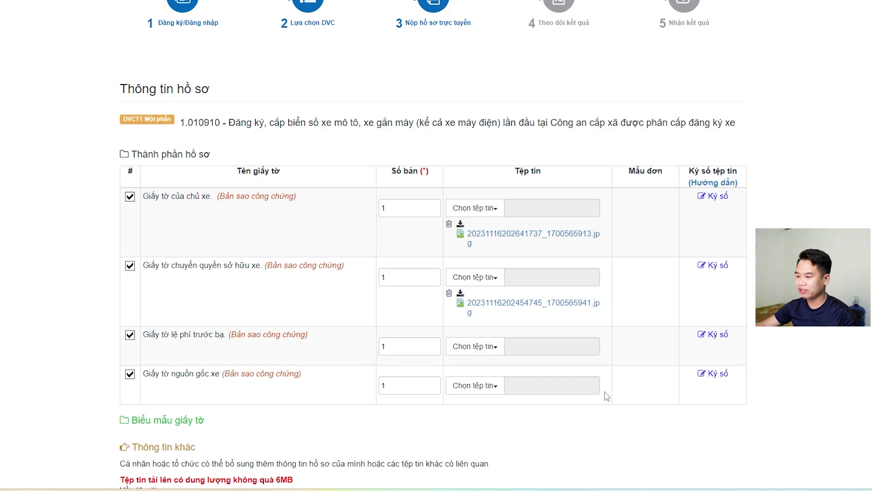
pyautogui.click(487, 350)
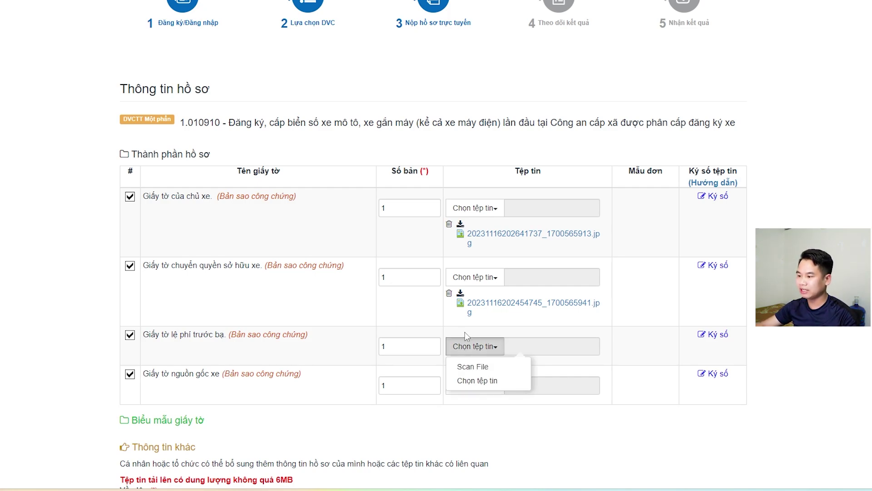
pyautogui.click(472, 380)
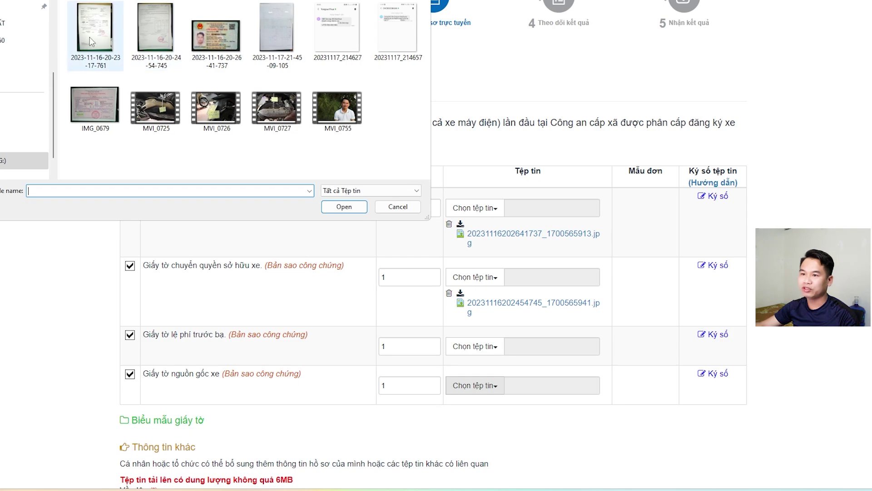
pyautogui.click(90, 38)
pyautogui.click(344, 207)
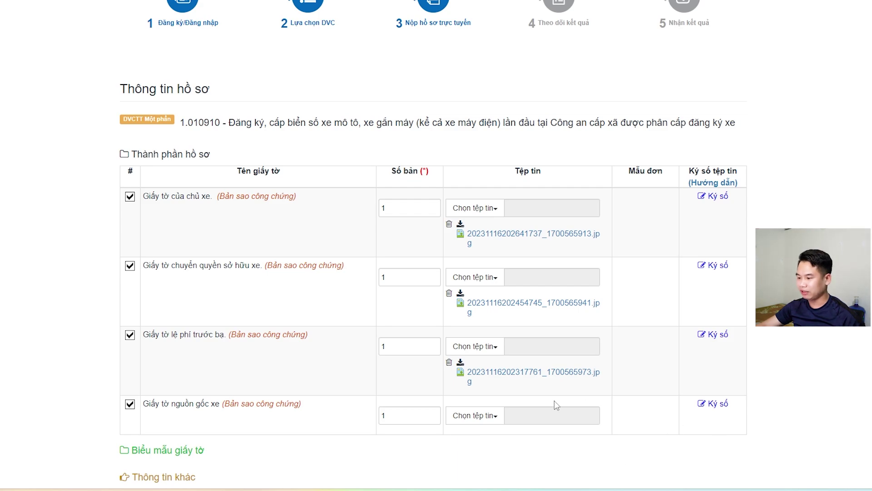
# Attach the image IMG_0679 to the vehicle origin papers (Giấy tờ nguồn gốc xe)
pyautogui.click(490, 419)
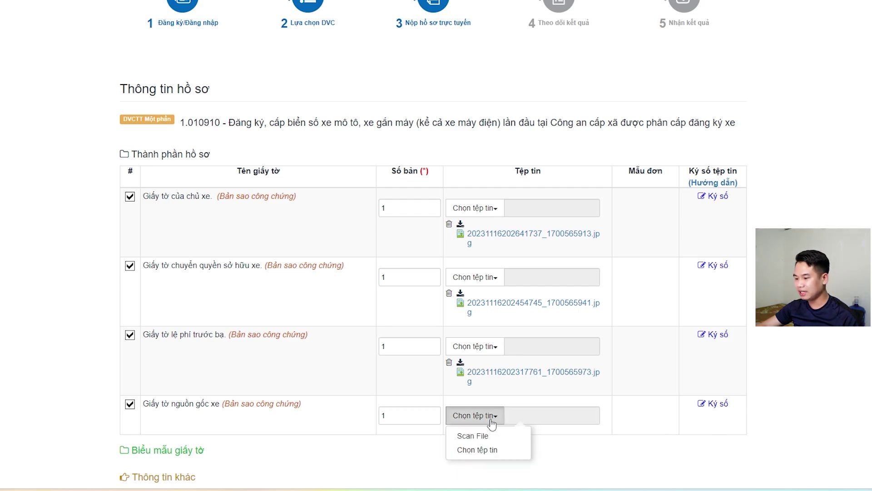
pyautogui.click(484, 450)
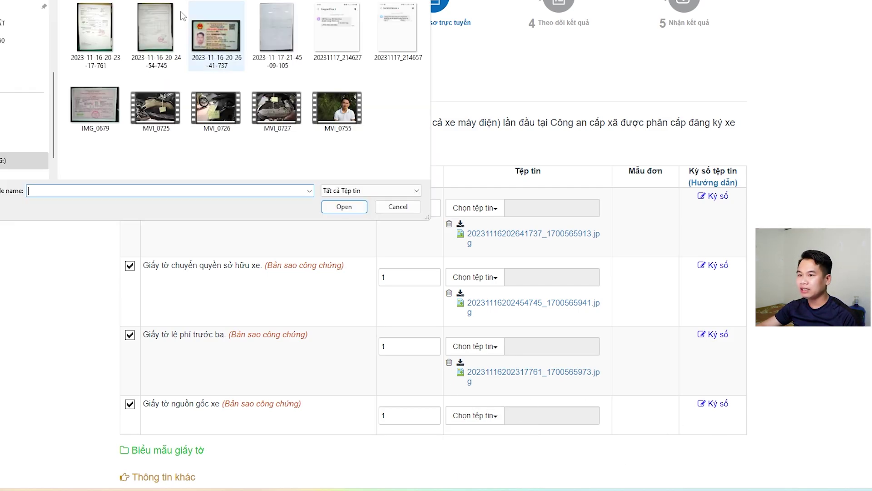
pyautogui.click(88, 102)
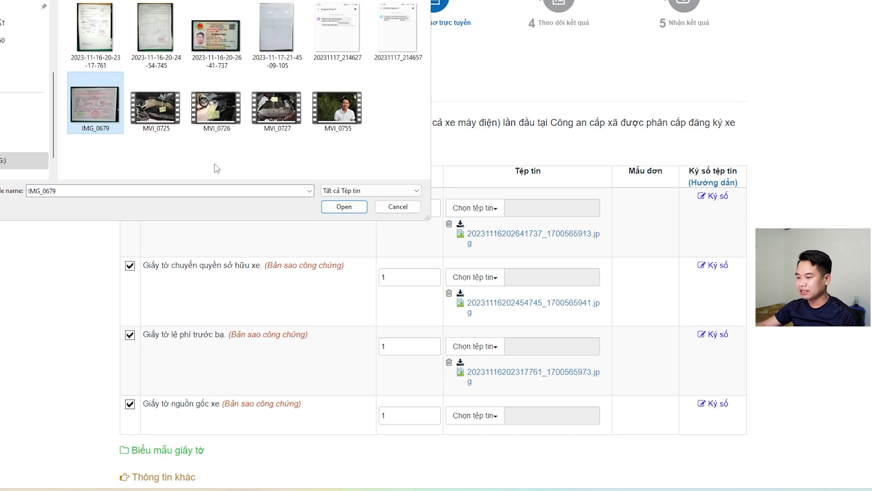
pyautogui.click(342, 207)
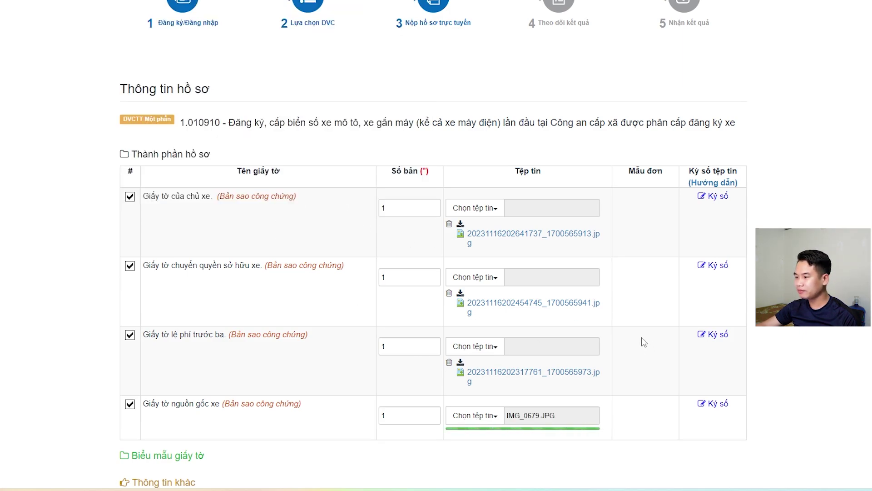
pyautogui.scroll(-1, 513, 334)
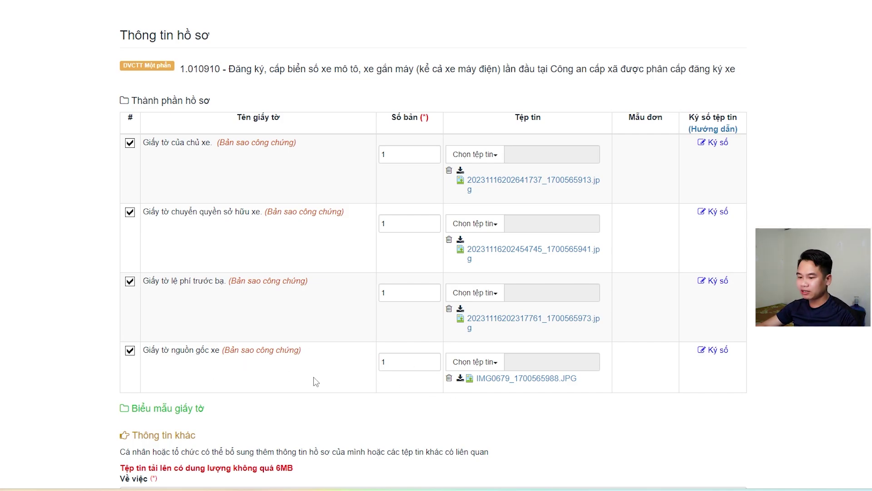
pyautogui.scroll(-4, 314, 377)
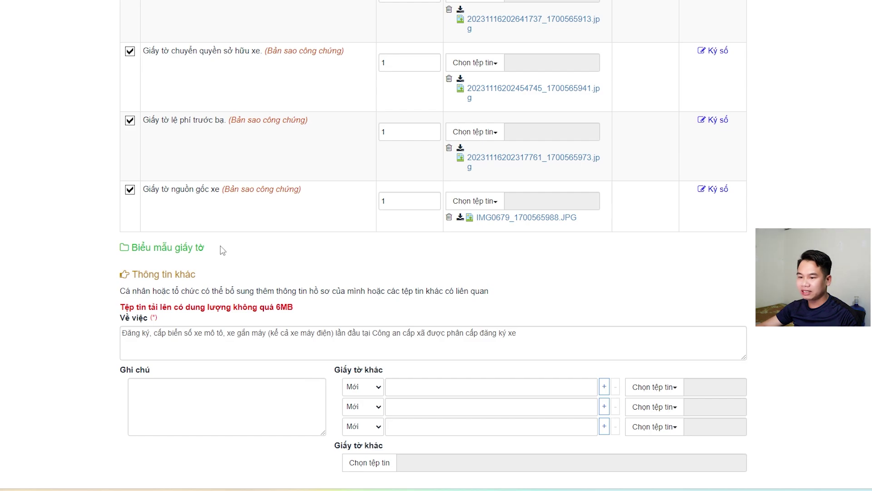
pyautogui.scroll(-1, 222, 252)
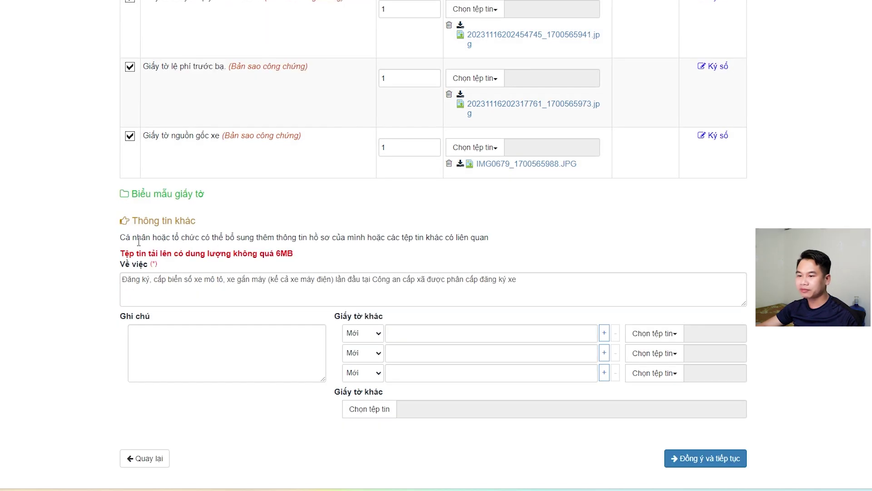
# Accept the attached documents and other information (Thông tin khác) without adding further papers, and continue to the application review
pyautogui.scroll(1, 558, 238)
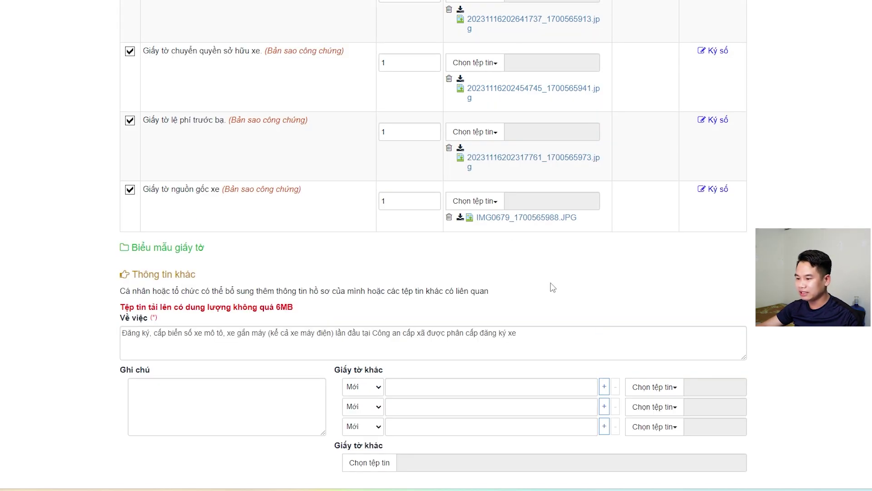
pyautogui.scroll(-1, 364, 318)
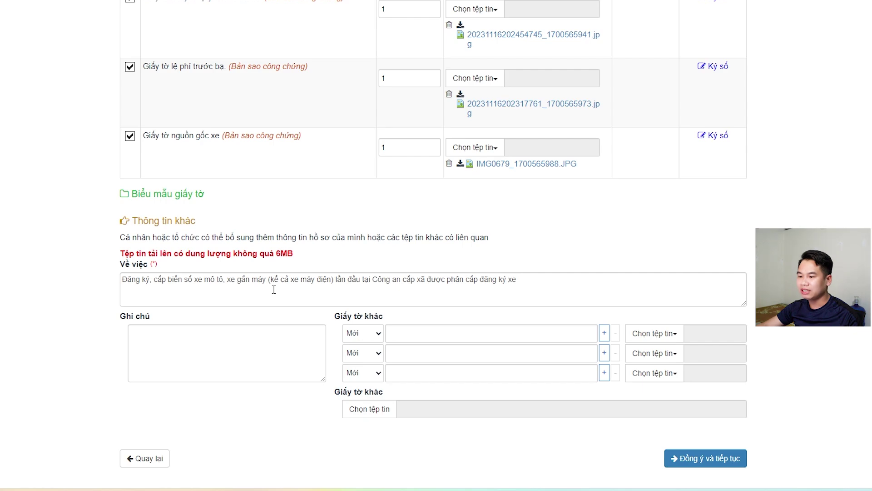
pyautogui.scroll(-2, 393, 298)
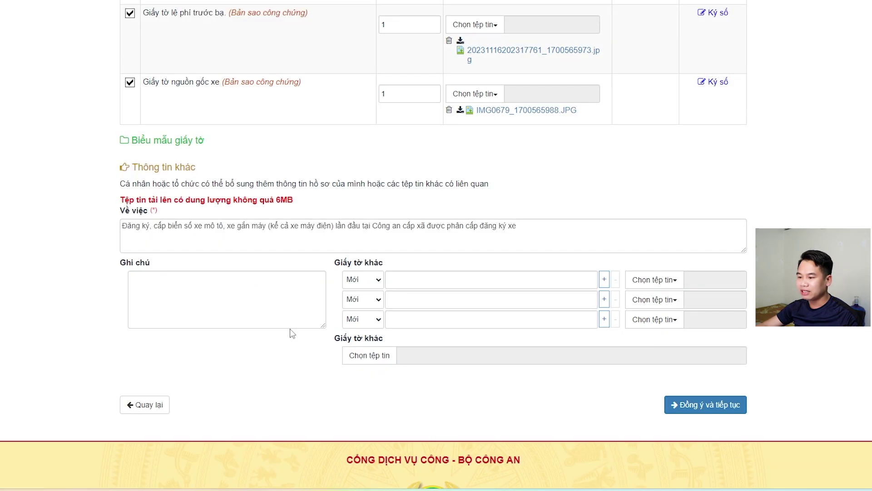
pyautogui.scroll(-1, 290, 329)
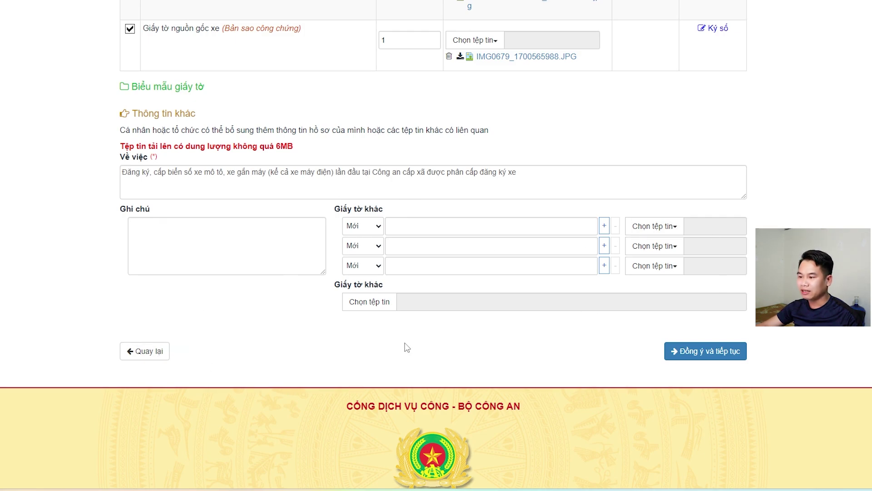
pyautogui.scroll(1, 647, 434)
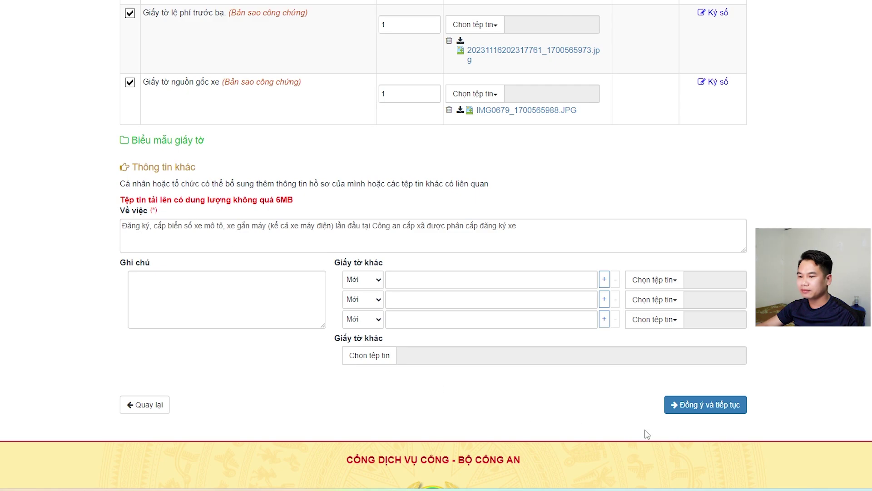
pyautogui.click(705, 409)
# Review the vehicle lookup details, the owner's information, the registration authority and the residence details in the application
pyautogui.scroll(-1, 376, 324)
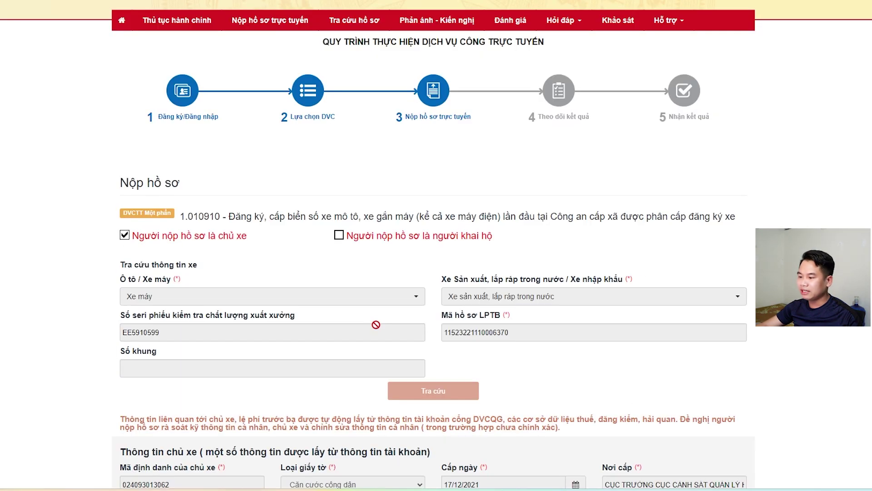
pyautogui.scroll(1, 374, 327)
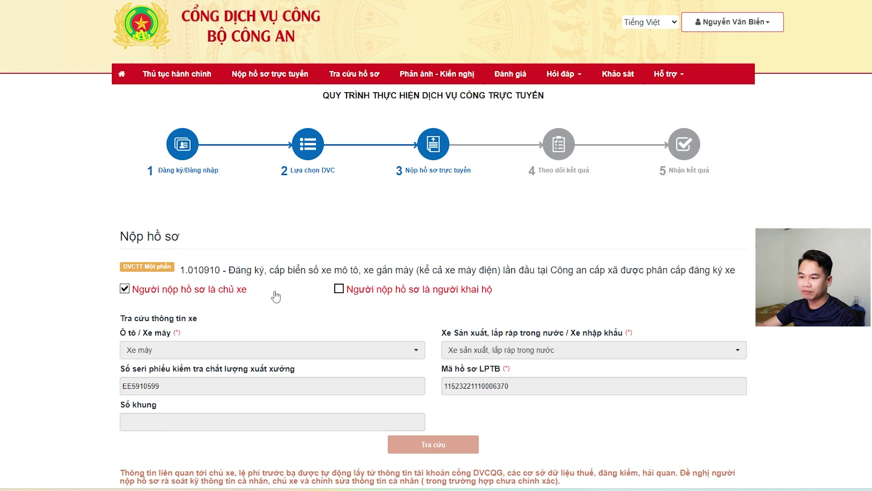
pyautogui.scroll(-5, 473, 334)
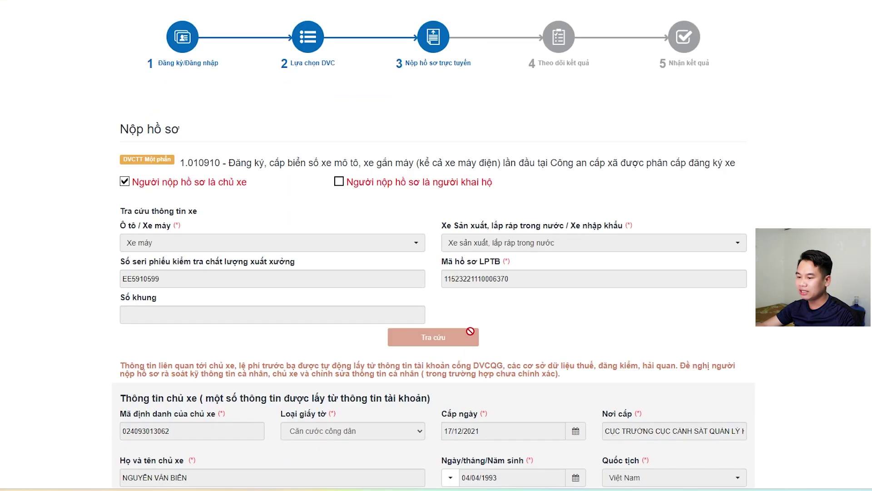
pyautogui.scroll(-6, 471, 331)
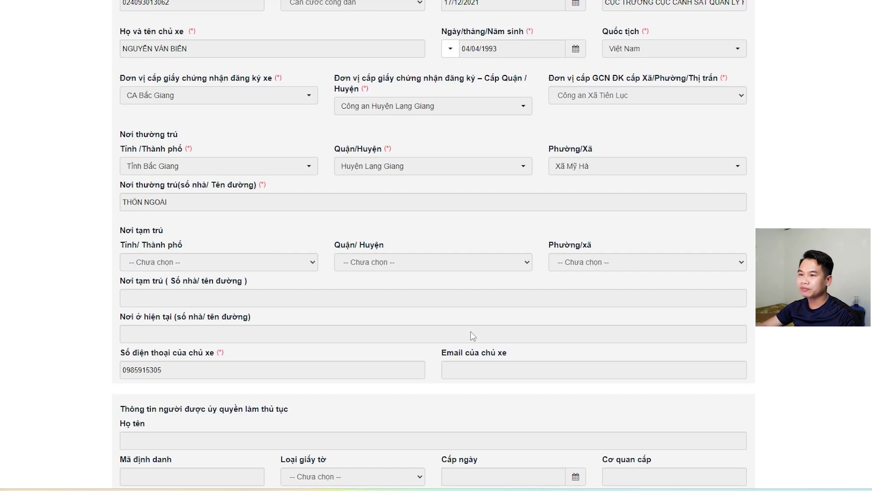
pyautogui.scroll(-1, 367, 228)
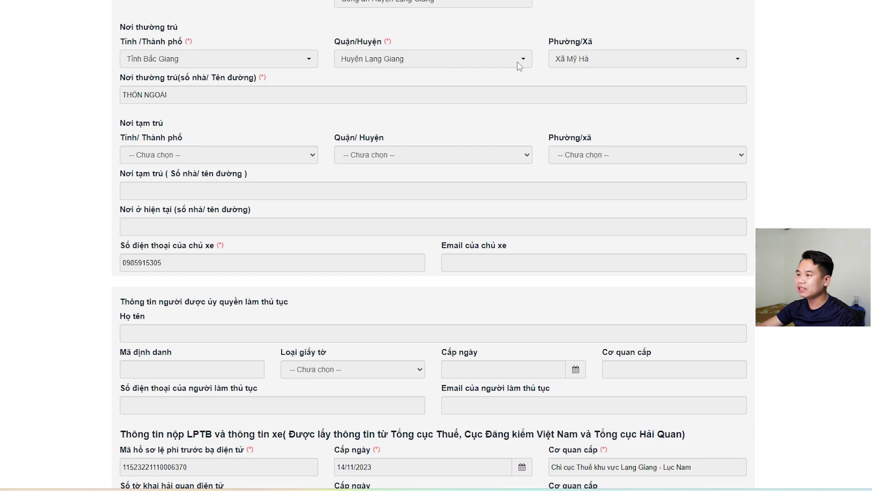
pyautogui.scroll(13, 290, 295)
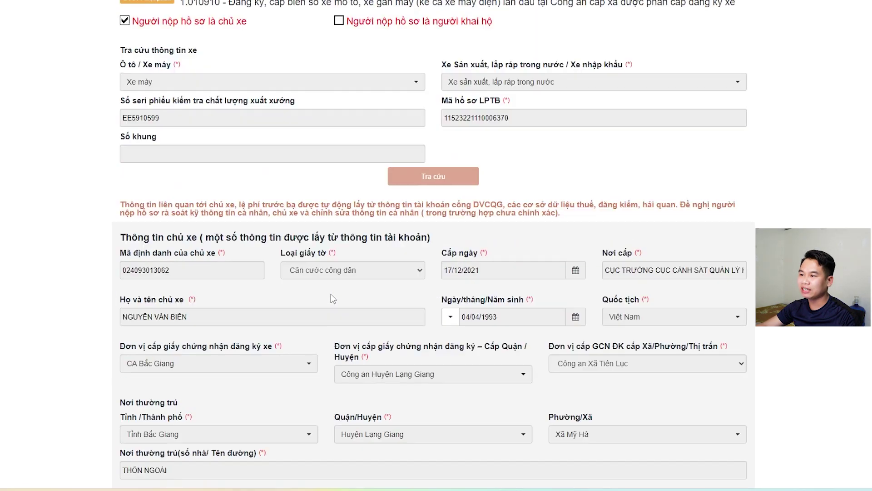
pyautogui.scroll(-4, 349, 284)
pyautogui.scroll(-6, 349, 284)
pyautogui.scroll(9, 349, 279)
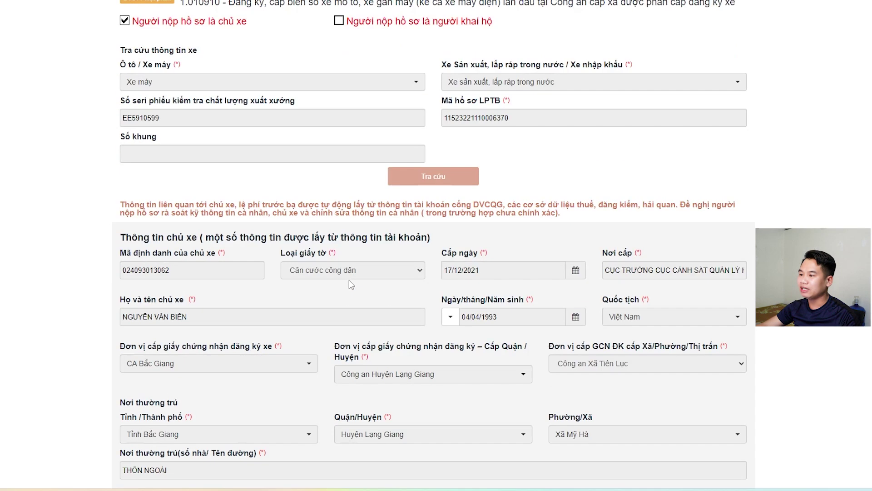
pyautogui.scroll(-10, 355, 266)
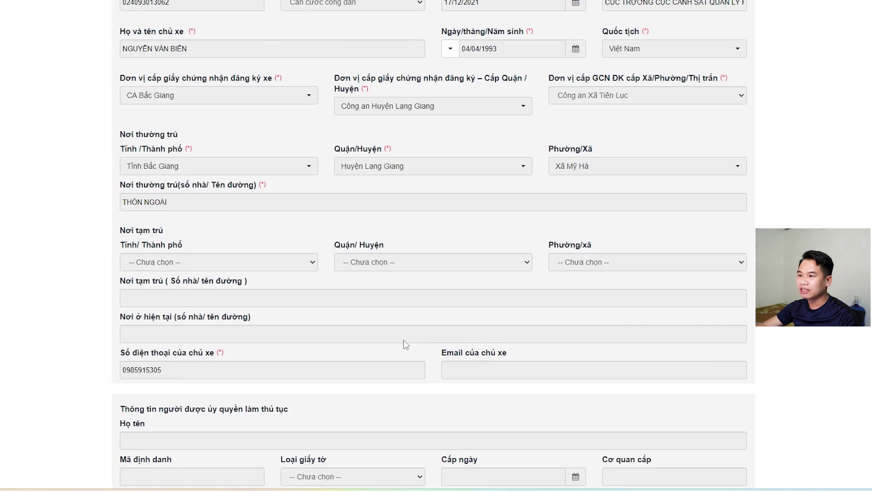
pyautogui.scroll(-2, 406, 344)
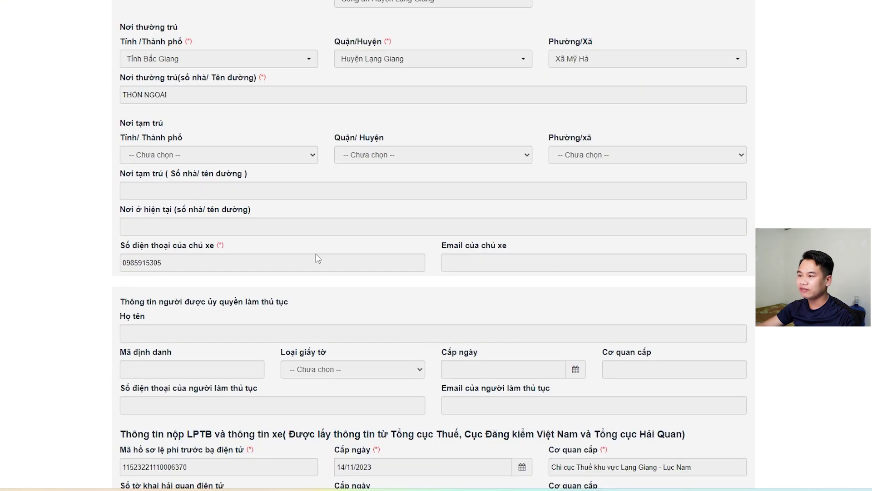
# Check the registration fee and vehicle information, the result delivery method and the four attached documents in the application
pyautogui.scroll(-5, 390, 318)
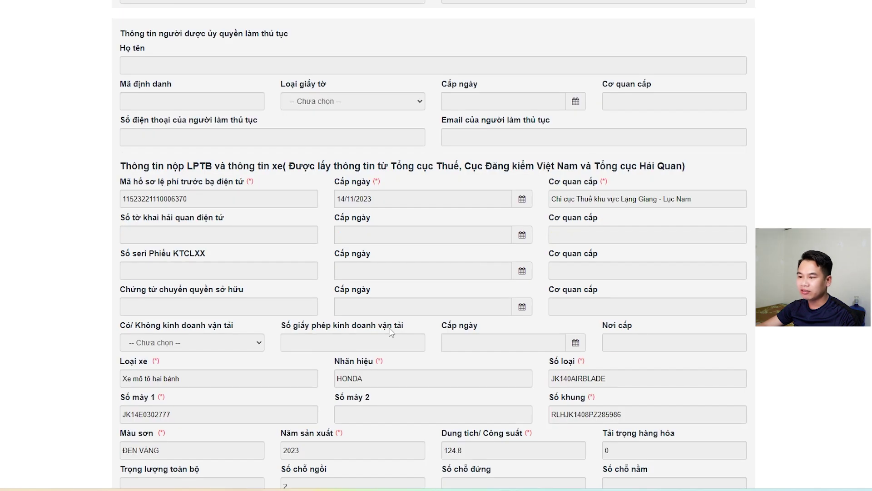
pyautogui.scroll(-2, 391, 332)
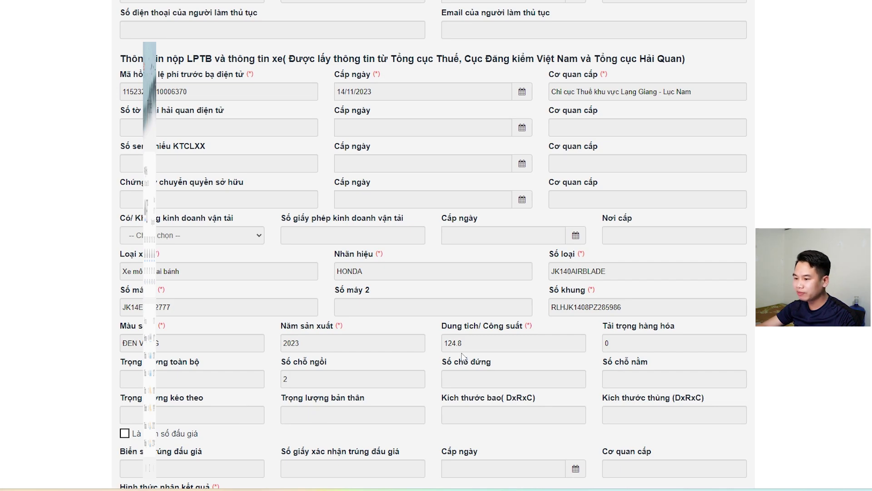
pyautogui.scroll(-1, 464, 358)
pyautogui.scroll(-8, 463, 357)
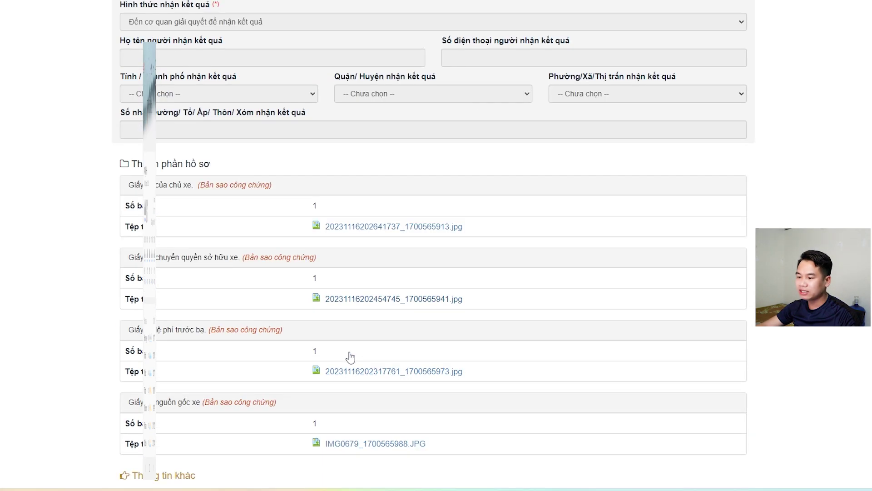
pyautogui.scroll(-2, 334, 284)
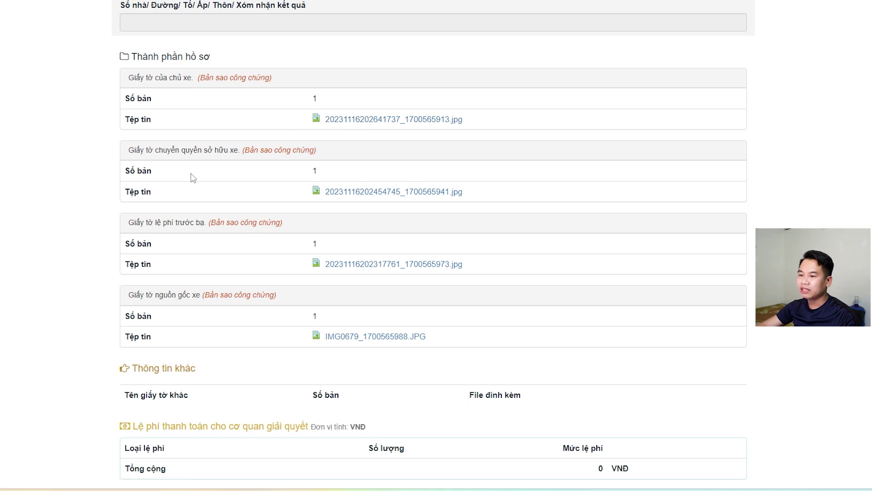
# Enter the verification code shown in the image and accept legal responsibility for the information provided
pyautogui.scroll(-4, 376, 230)
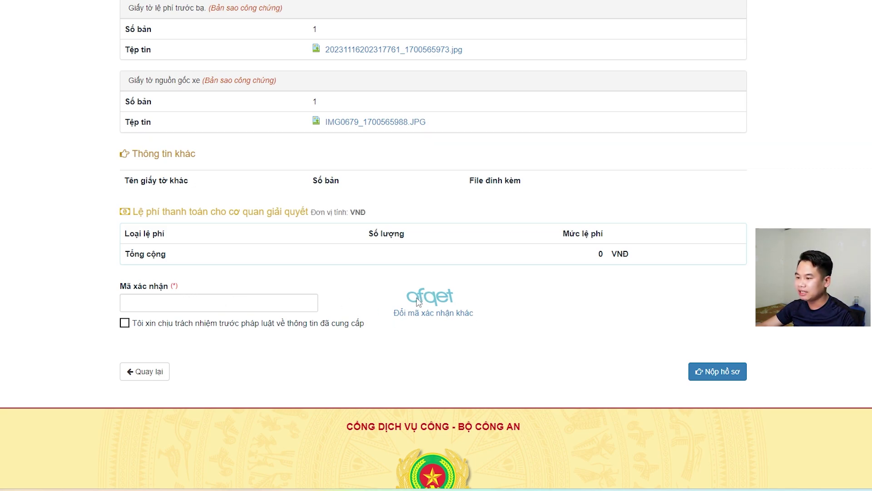
pyautogui.click(219, 305)
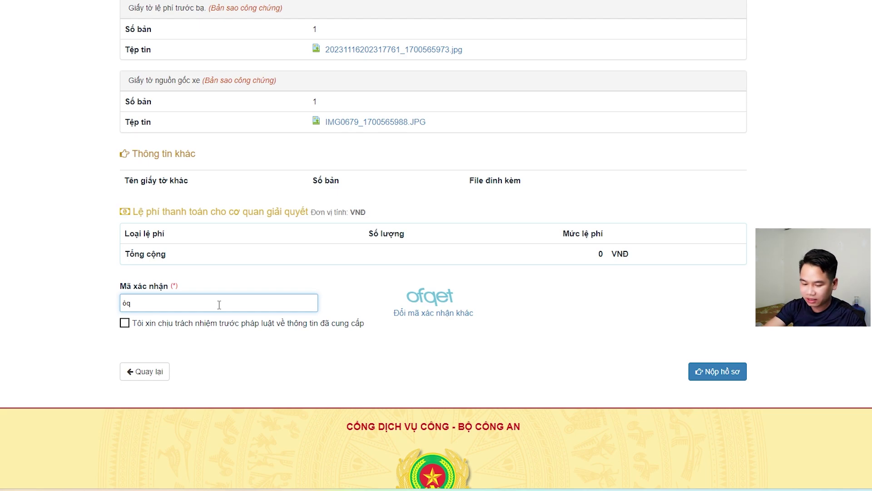
pyautogui.write('òqet')
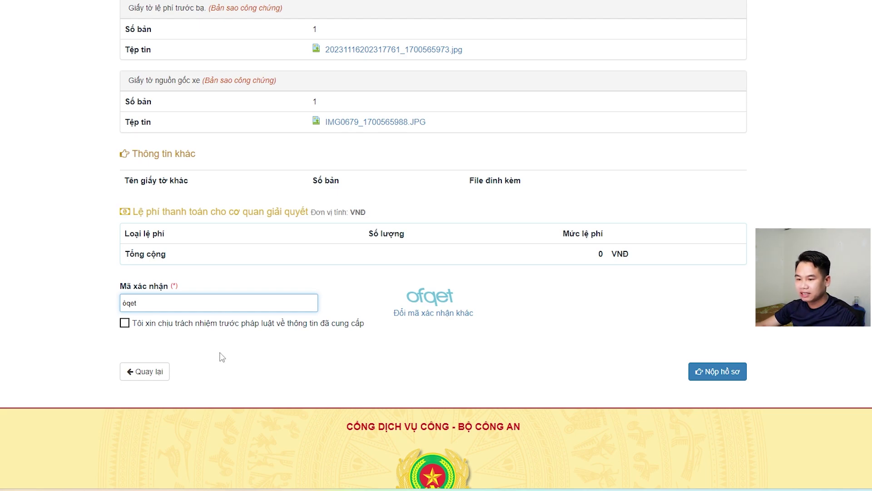
pyautogui.press('BackSpace')
pyautogui.press('BackSpace')
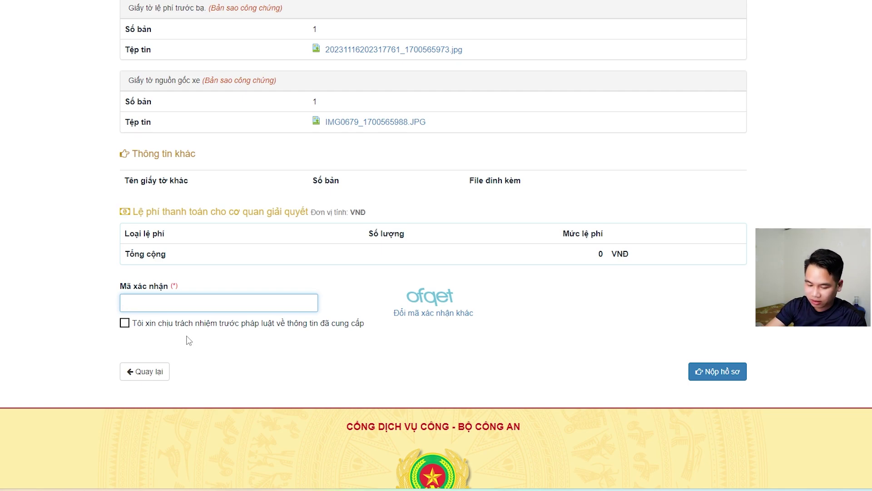
pyautogui.write('qet')
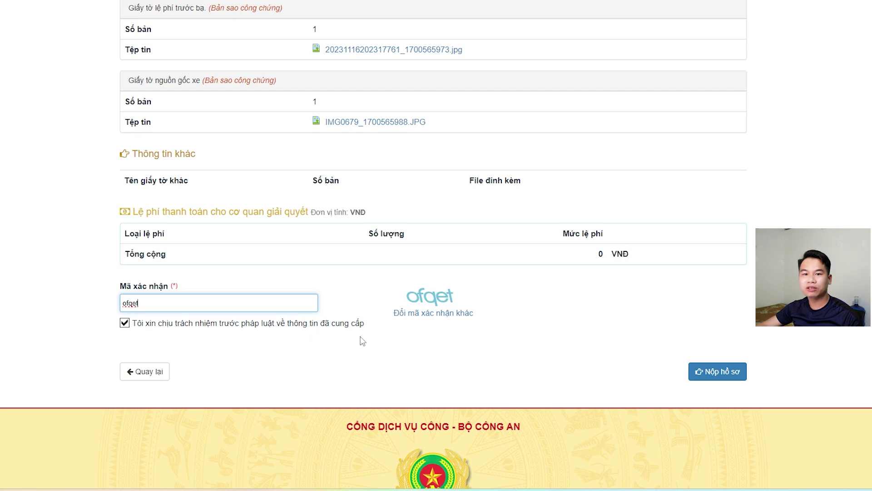
# Recheck the attached documents and submit the motorcycle registration application
pyautogui.scroll(4, 429, 290)
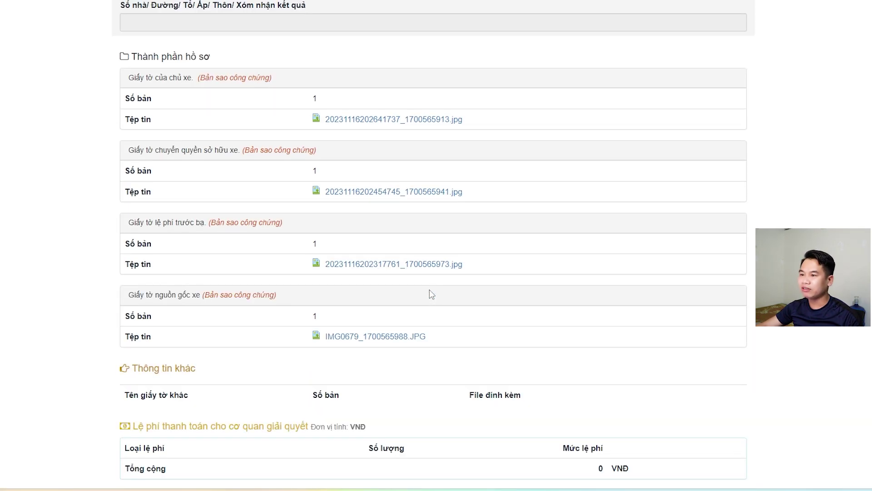
pyautogui.scroll(2, 429, 290)
pyautogui.scroll(-6, 429, 290)
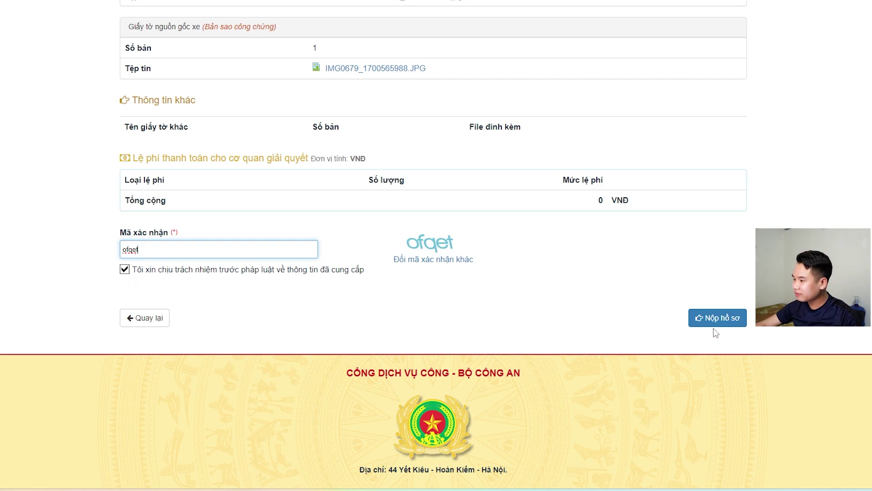
pyautogui.click(695, 324)
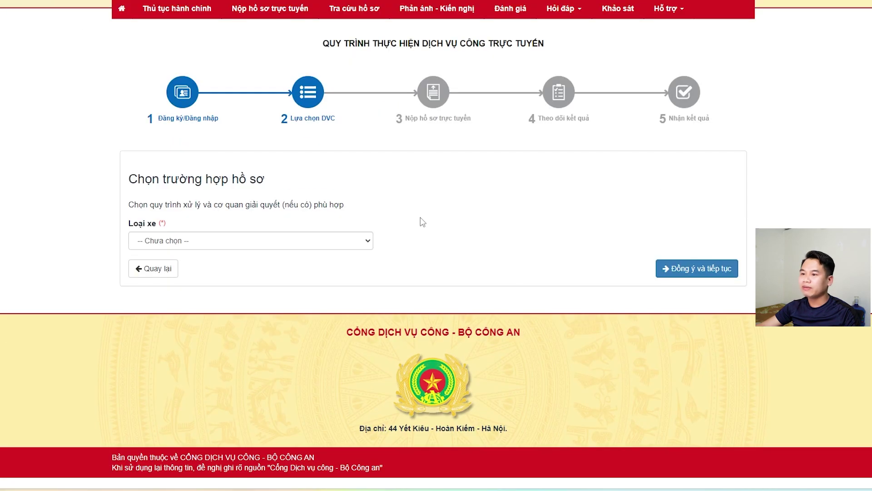
# Switch to the National Public Service Portal and view the submitted applications in the account's personal information area
pyautogui.scroll(1, 427, 145)
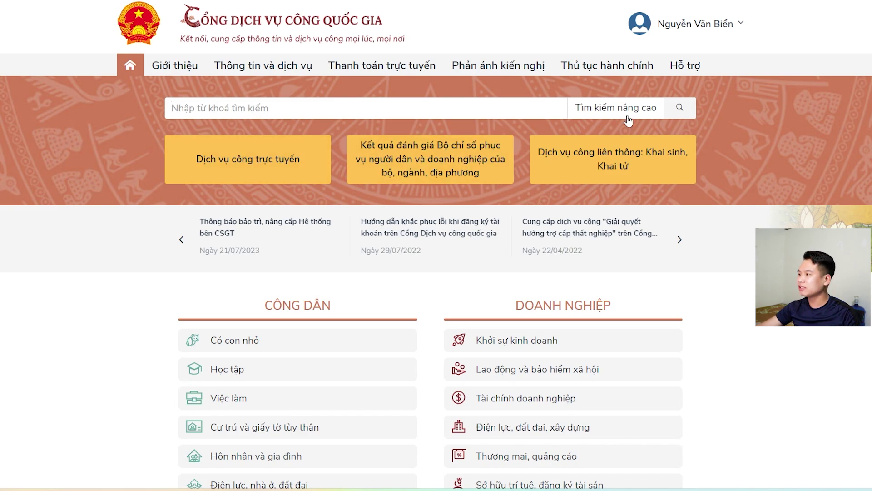
pyautogui.click(738, 26)
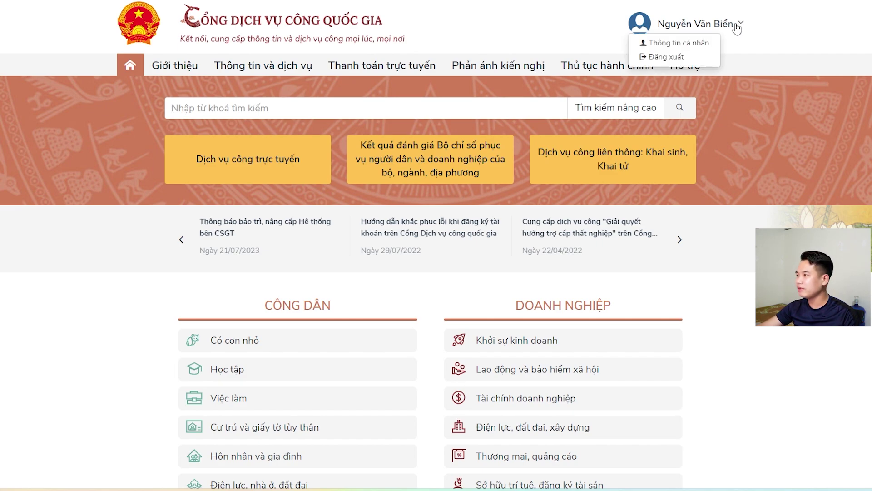
pyautogui.click(681, 47)
pyautogui.scroll(-3, 300, 300)
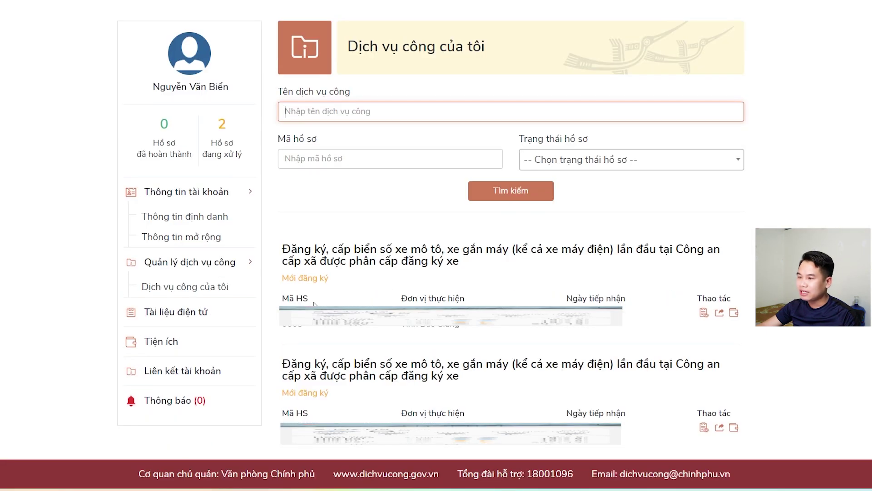